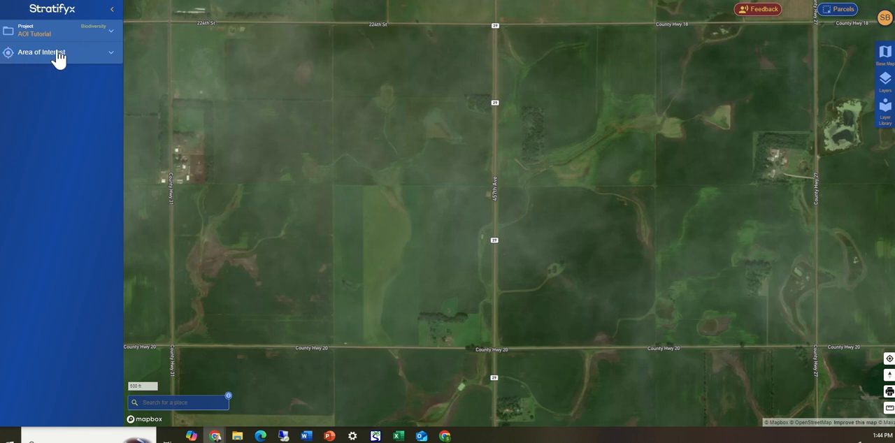
Start a new hand-drawn area of interest and name it Basic AOI.
{"action": "left_click", "coordinate": [111, 55]}
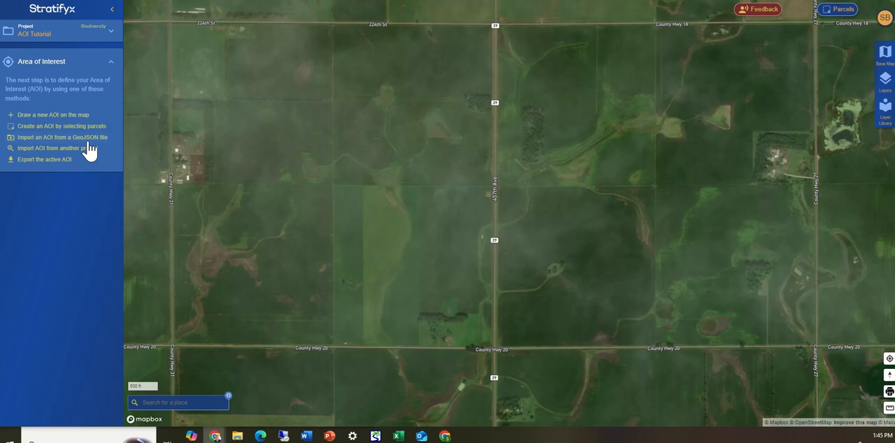
{"action": "left_click", "coordinate": [38, 116]}
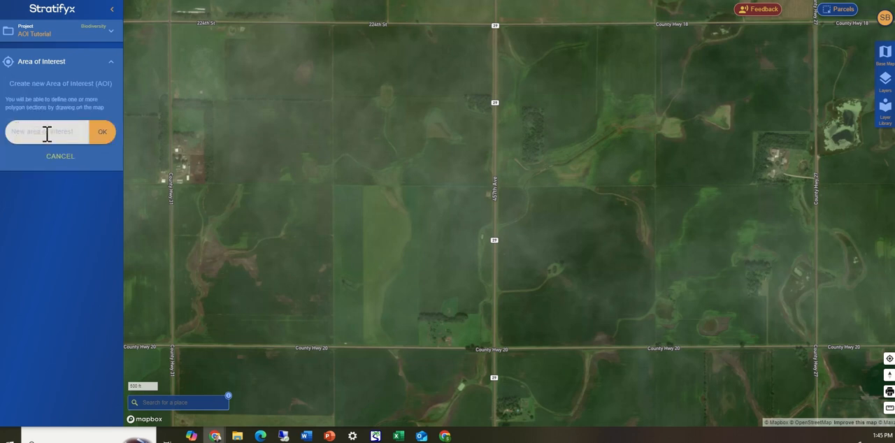
{"action": "type", "text": "Basic AOI"}
{"action": "key", "text": "BackSpace"}
{"action": "left_click", "coordinate": [104, 139]}
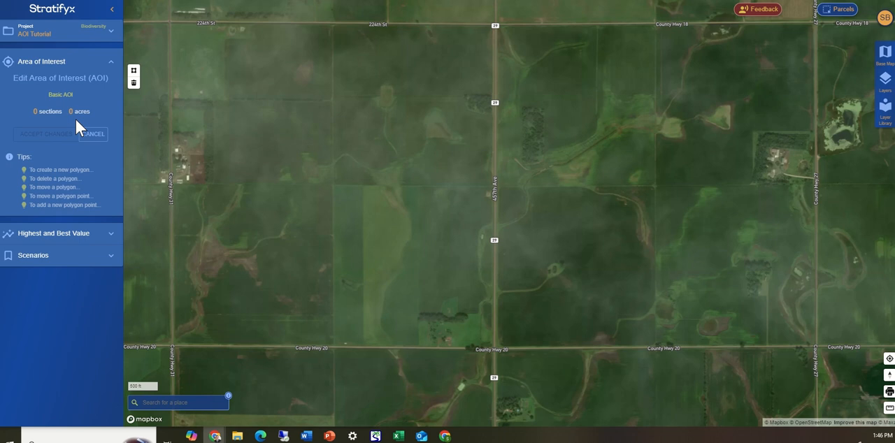
Draw a four-corner section of about 67 acres south of 224th St beside County Hwy 31, and delete it.
{"action": "left_click", "coordinate": [134, 71]}
{"action": "left_click", "coordinate": [176, 26]}
{"action": "left_click", "coordinate": [327, 29]}
{"action": "left_click", "coordinate": [331, 103]}
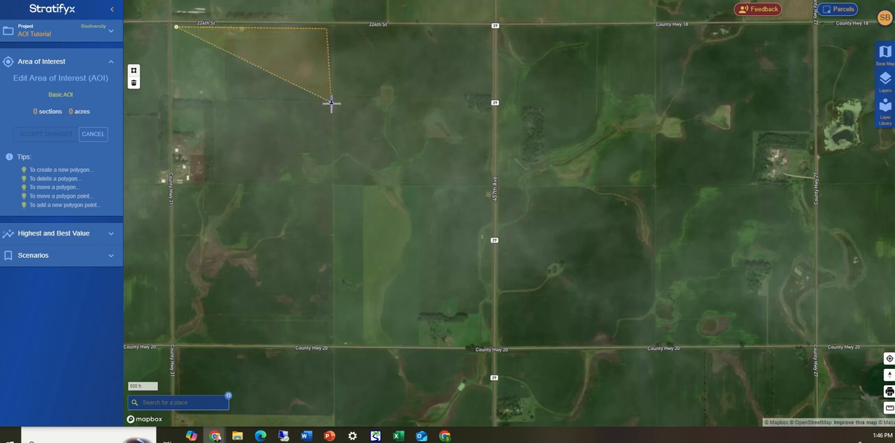
{"action": "double_click", "coordinate": [177, 97]}
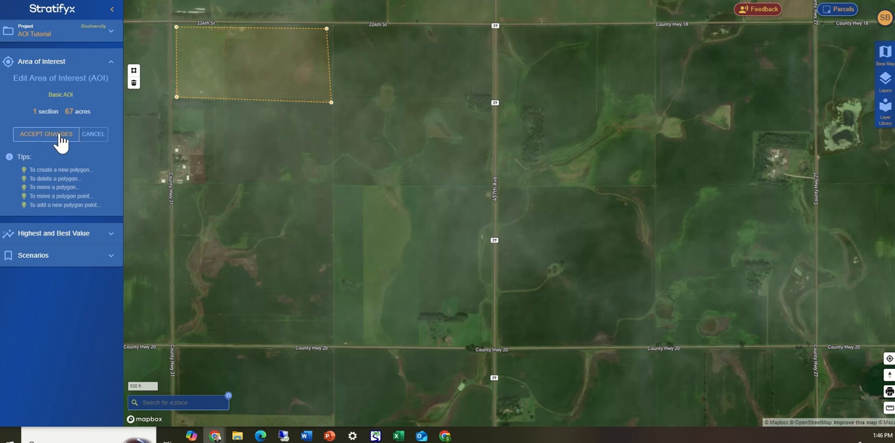
{"action": "left_click", "coordinate": [49, 135]}
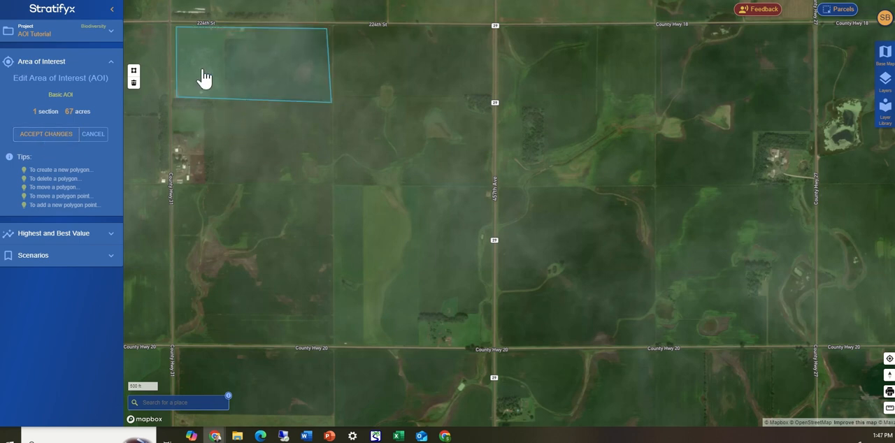
{"action": "left_click", "coordinate": [272, 74]}
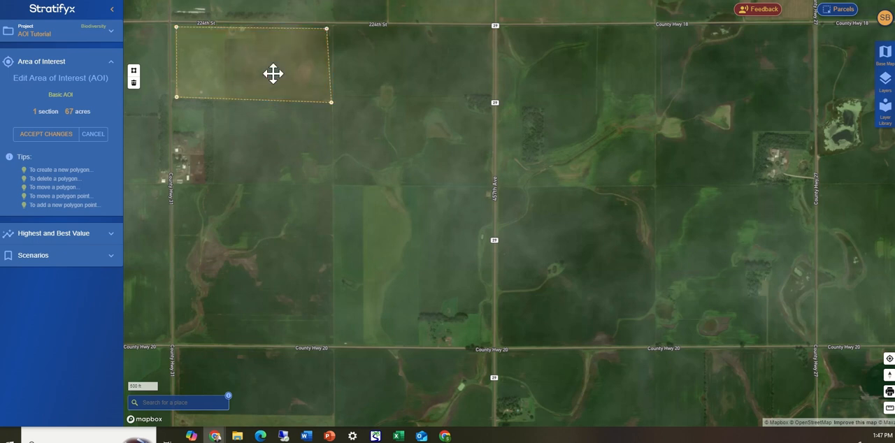
{"action": "left_click", "coordinate": [133, 84]}
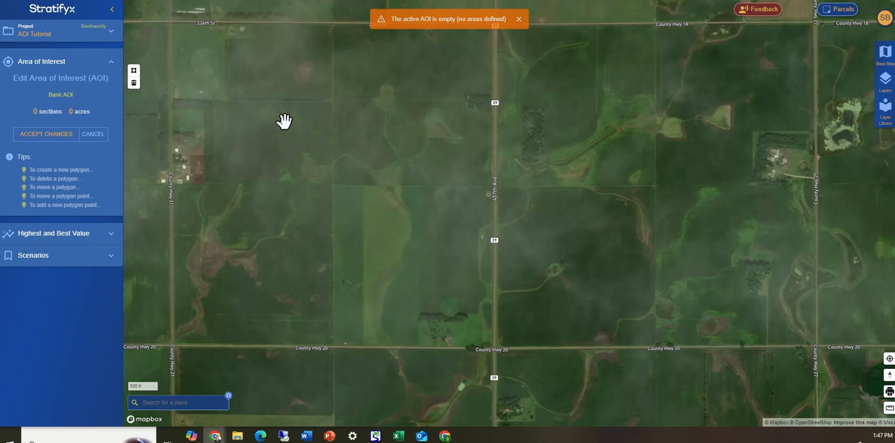
Draw a four-corner section of about 51 acres in the corner south of 224th St and east of County Hwy 31.
{"action": "left_click", "coordinate": [134, 71]}
{"action": "left_click", "coordinate": [133, 71]}
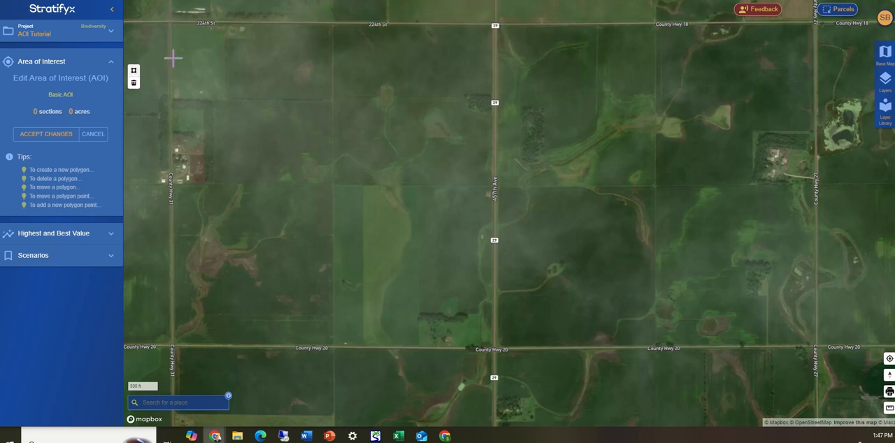
{"action": "left_click", "coordinate": [176, 26]}
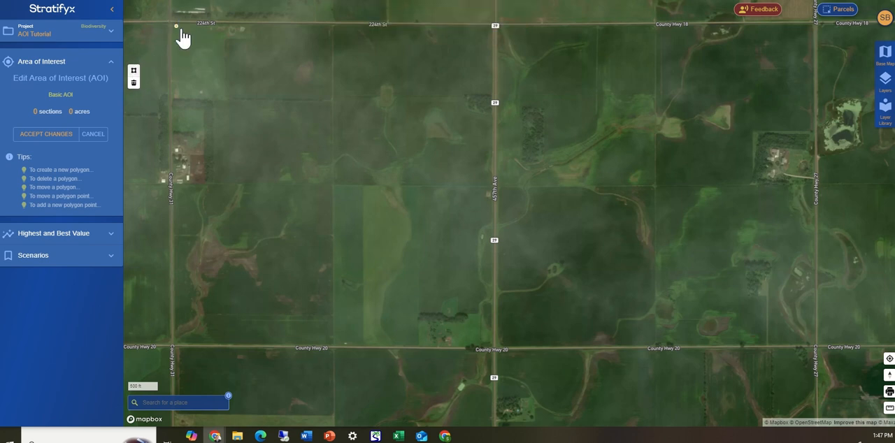
{"action": "left_click", "coordinate": [297, 29]}
{"action": "left_click", "coordinate": [296, 96]}
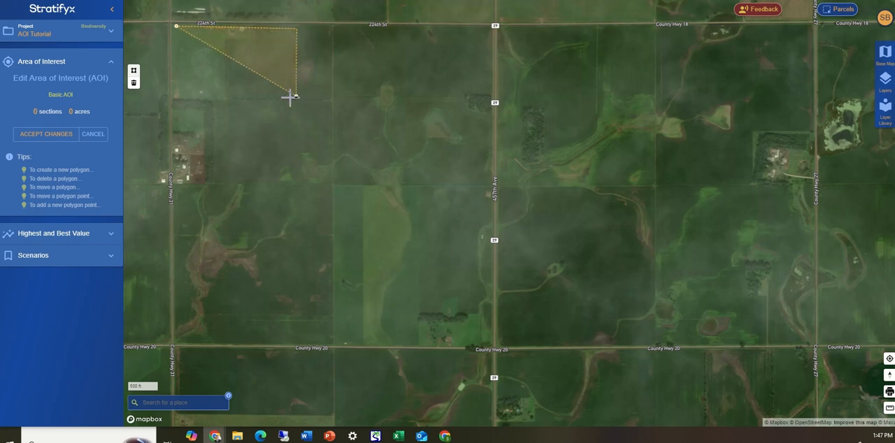
{"action": "double_click", "coordinate": [175, 95]}
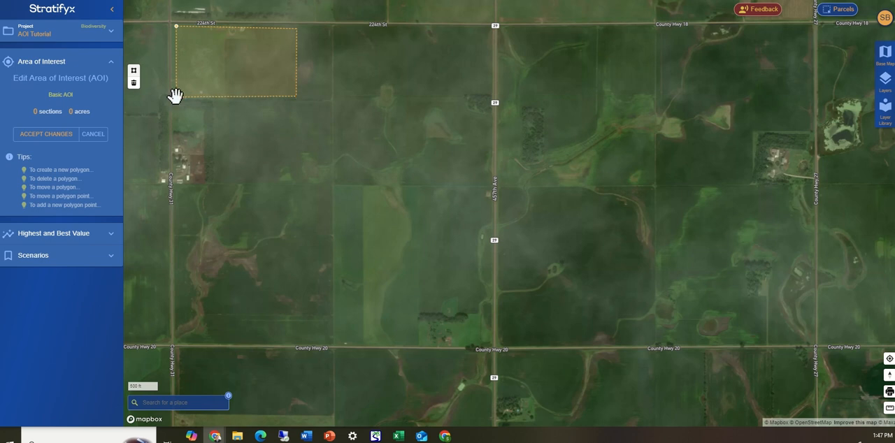
Draw a second four-corner section of about 55 acres southeast of the first one and accept the AOI changes.
{"action": "left_click", "coordinate": [134, 72]}
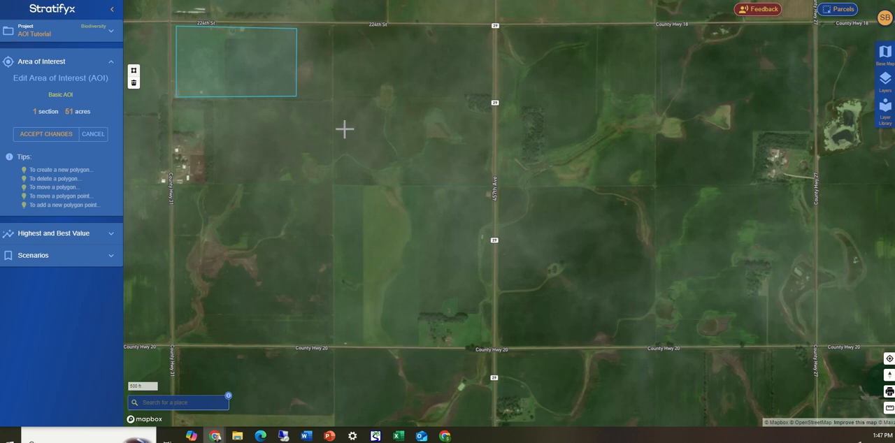
{"action": "left_click", "coordinate": [318, 100]}
{"action": "left_click", "coordinate": [424, 101]}
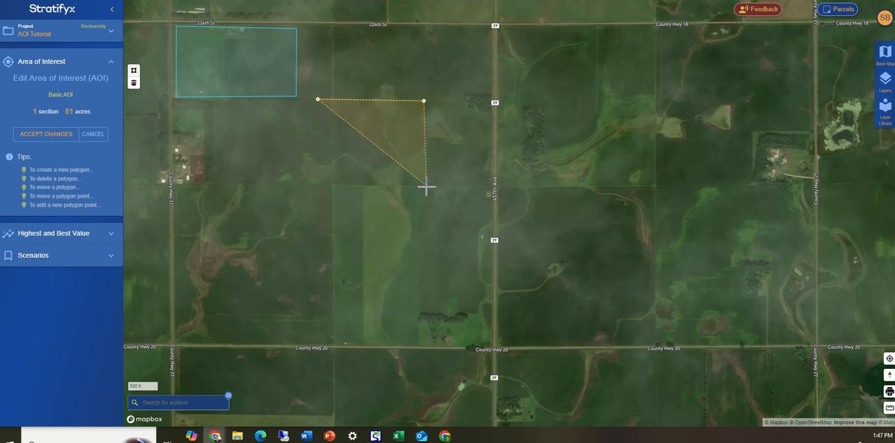
{"action": "left_click", "coordinate": [425, 185]}
{"action": "double_click", "coordinate": [322, 184]}
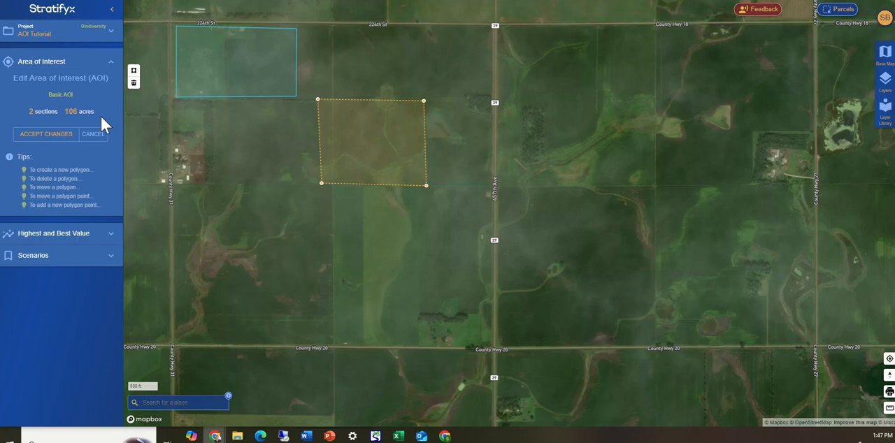
{"action": "left_click", "coordinate": [52, 134]}
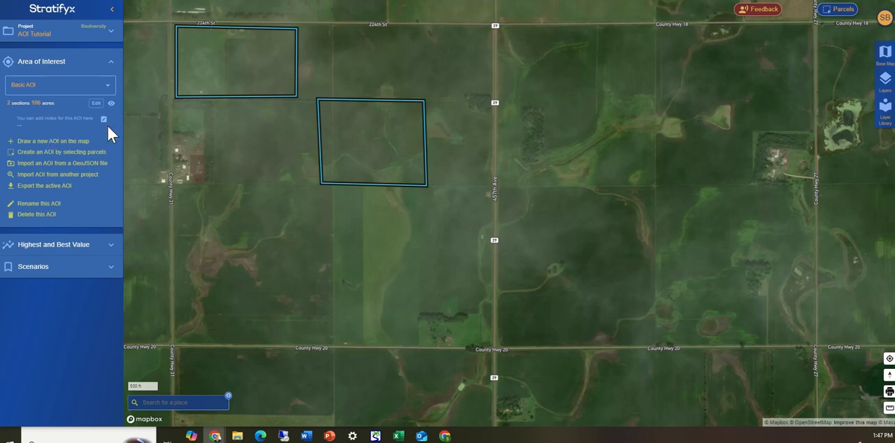
Move the map far away from the drawn sections and zoom back to the active AOI.
{"action": "scroll", "coordinate": [364, 221], "scroll_direction": "down", "scroll_amount": 5}
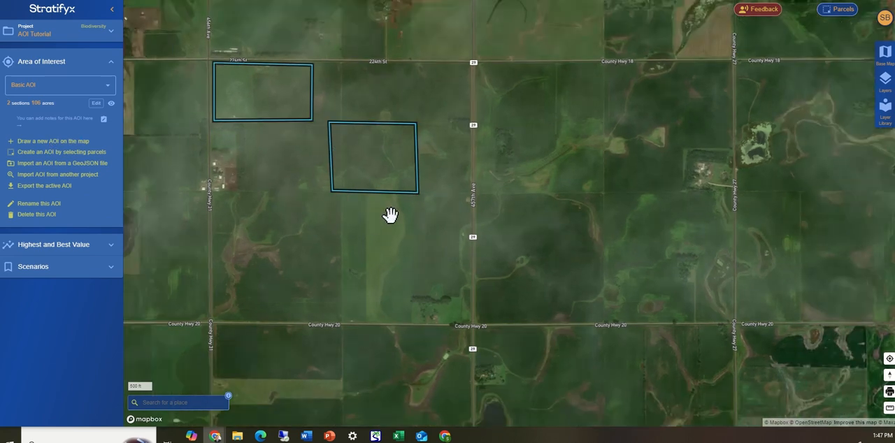
{"action": "scroll", "coordinate": [476, 246], "scroll_direction": "down", "scroll_amount": 5}
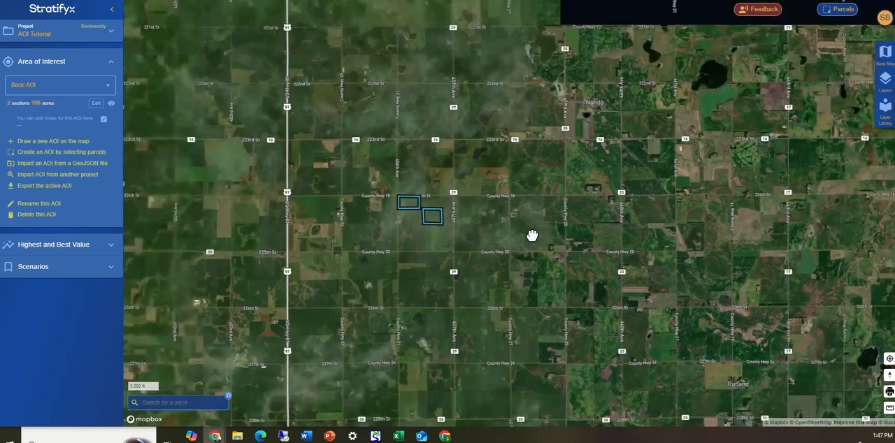
{"action": "left_click_drag", "start_coordinate": [531, 236], "coordinate": [260, 183]}
{"action": "scroll", "coordinate": [306, 161], "scroll_direction": "down", "scroll_amount": 10}
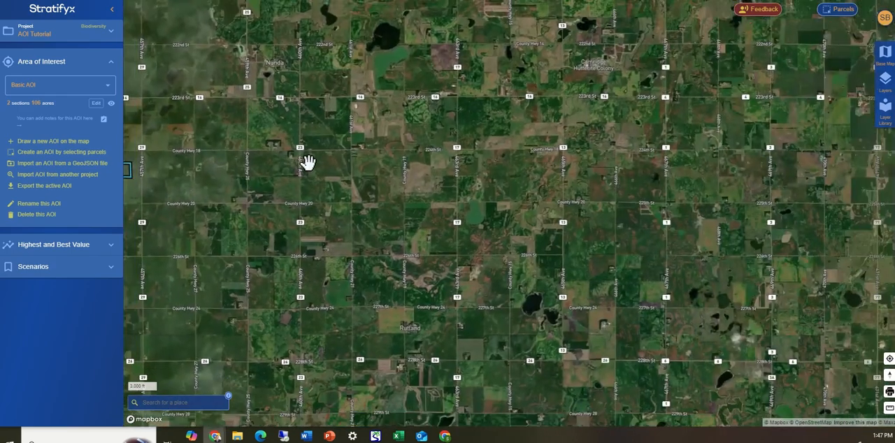
{"action": "scroll", "coordinate": [371, 163], "scroll_direction": "down", "scroll_amount": 3}
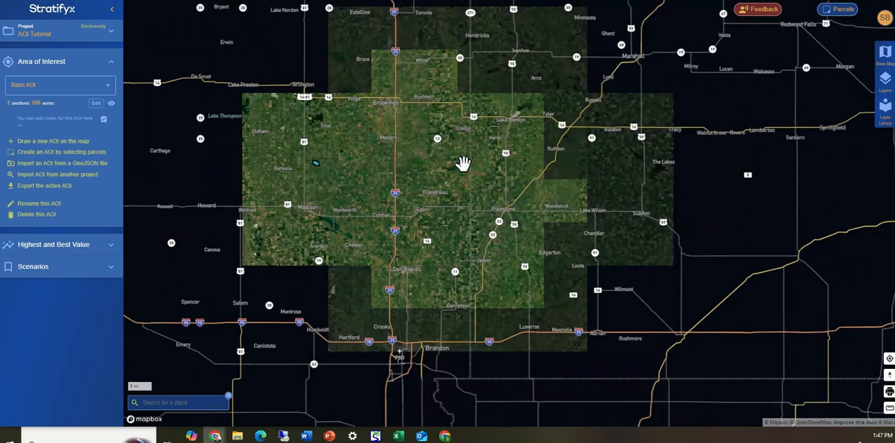
{"action": "left_click_drag", "start_coordinate": [461, 163], "coordinate": [230, 214]}
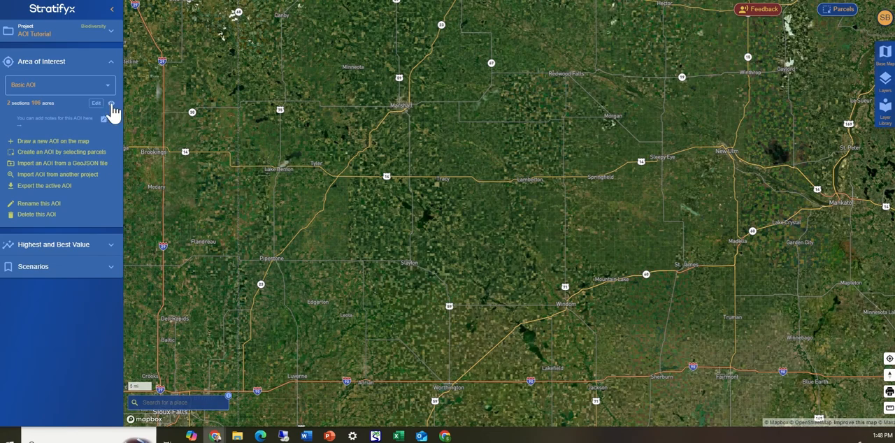
{"action": "left_click", "coordinate": [111, 104]}
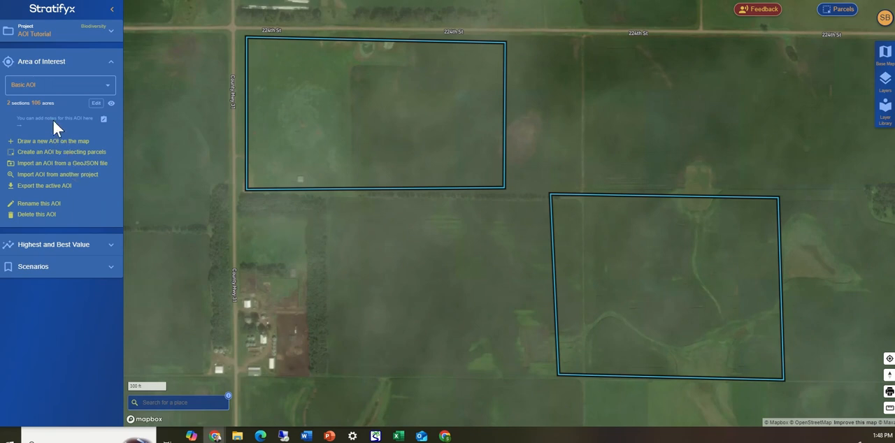
Open the active AOI's notes for editing and cancel without saving.
{"action": "left_click", "coordinate": [104, 120]}
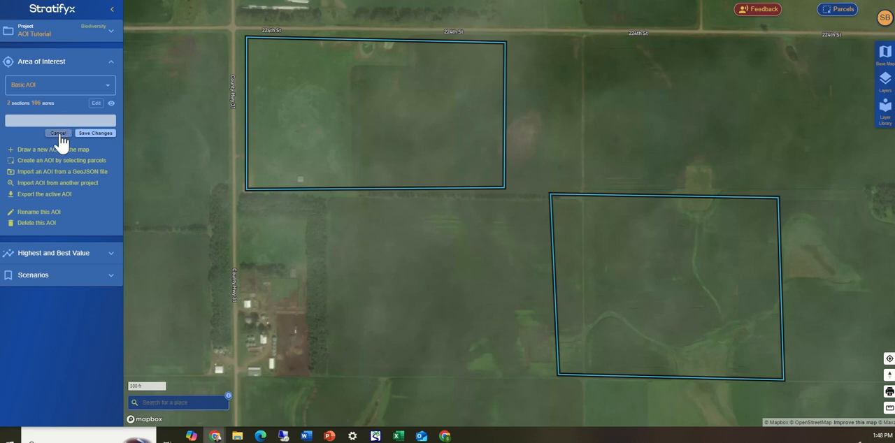
{"action": "left_click", "coordinate": [59, 135]}
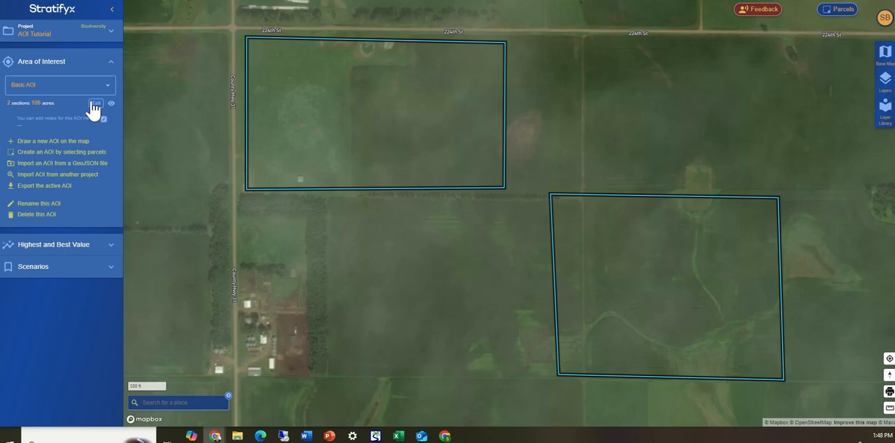
Edit the AOI by moving the northwest section's southeast corner slightly outward, and accept the changes.
{"action": "left_click", "coordinate": [96, 104]}
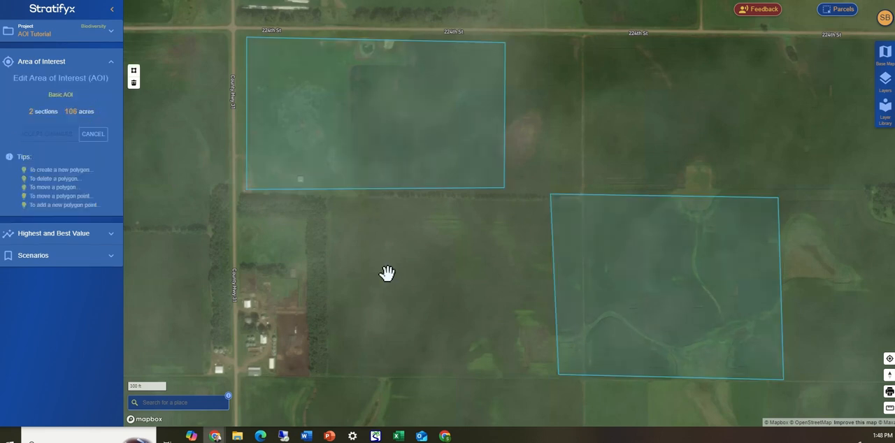
{"action": "left_click", "coordinate": [468, 112]}
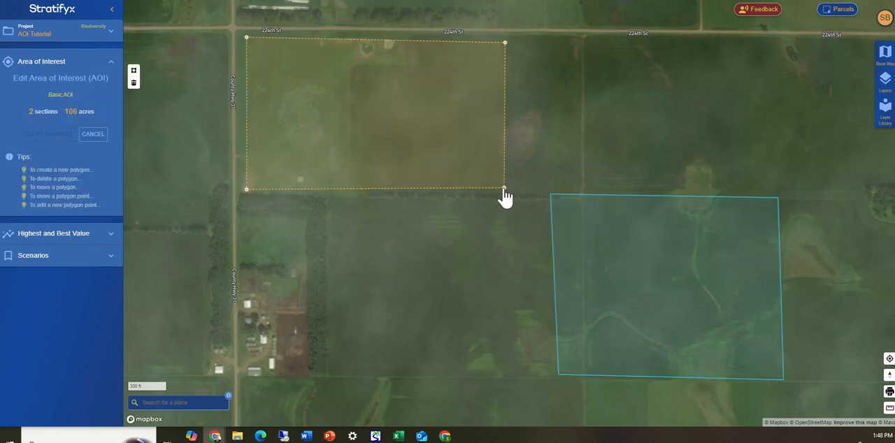
{"action": "left_click_drag", "start_coordinate": [505, 198], "coordinate": [478, 175]}
{"action": "left_click", "coordinate": [478, 175]}
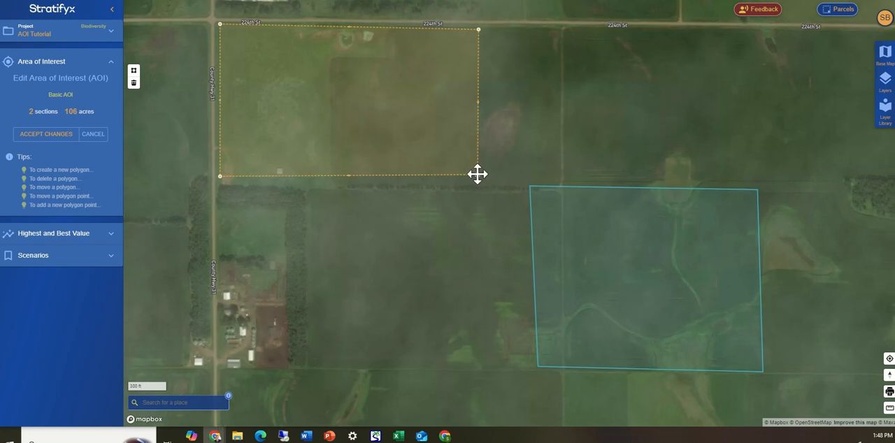
{"action": "mouse_move", "coordinate": [478, 175]}
{"action": "left_mouse_down"}
{"action": "mouse_move", "coordinate": [434, 144]}
{"action": "mouse_move", "coordinate": [488, 176]}
{"action": "mouse_move", "coordinate": [437, 151]}
{"action": "mouse_move", "coordinate": [484, 183]}
{"action": "left_mouse_up"}
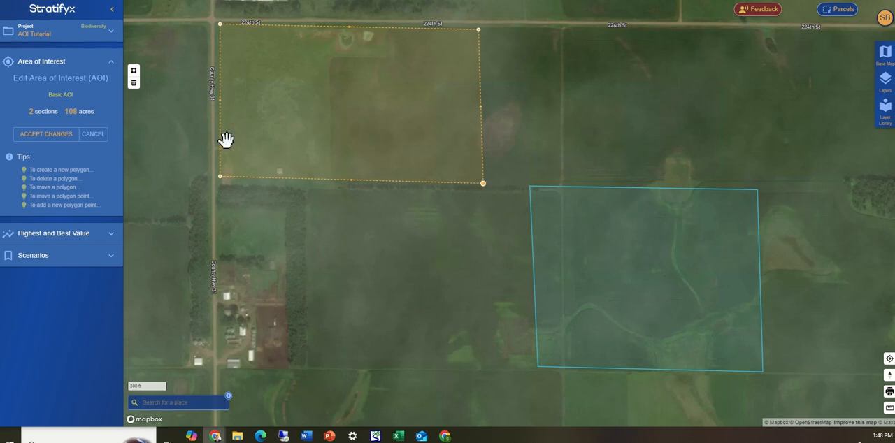
{"action": "left_click", "coordinate": [40, 134]}
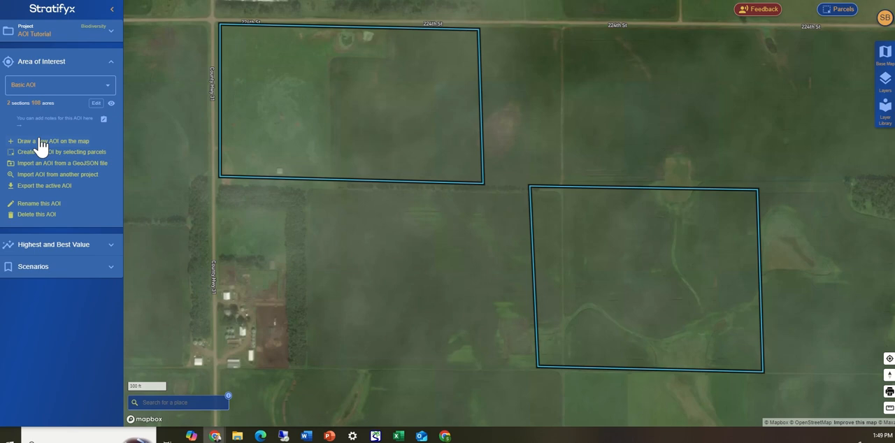
Check the project's AOI choices and rename the active AOI as Basic.
{"action": "left_click", "coordinate": [71, 85]}
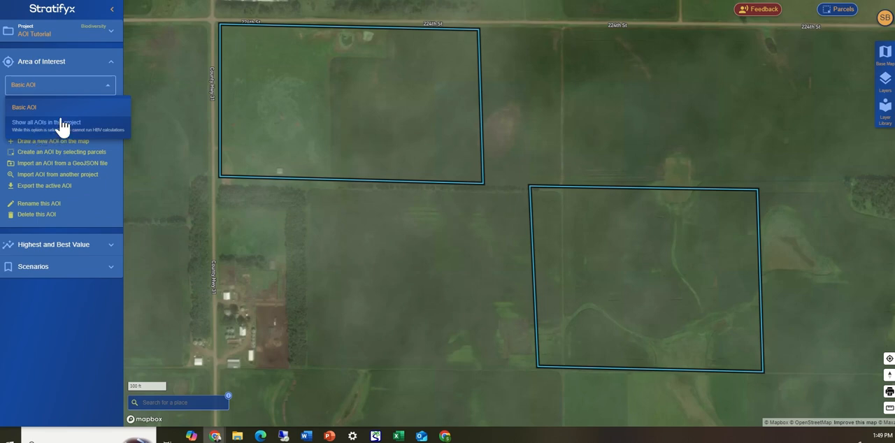
{"action": "left_click", "coordinate": [86, 81]}
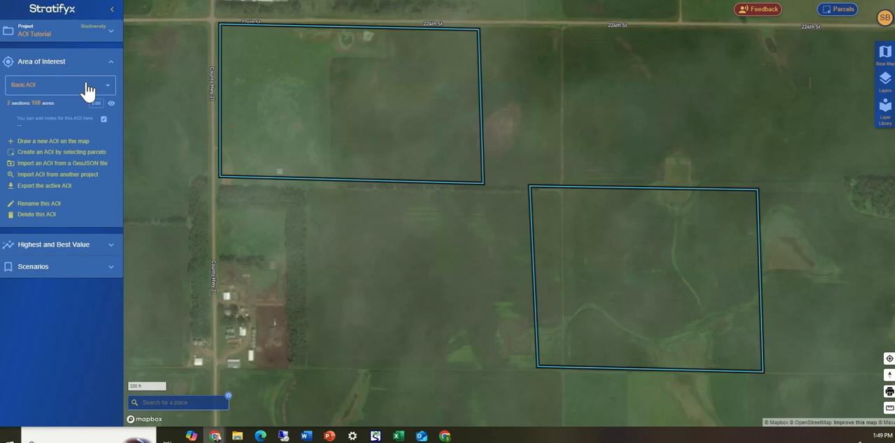
{"action": "left_click", "coordinate": [31, 204]}
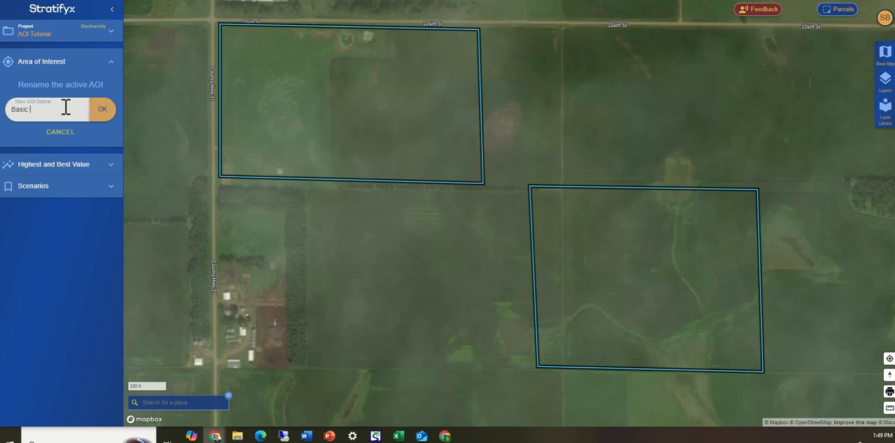
{"action": "left_click", "coordinate": [94, 112]}
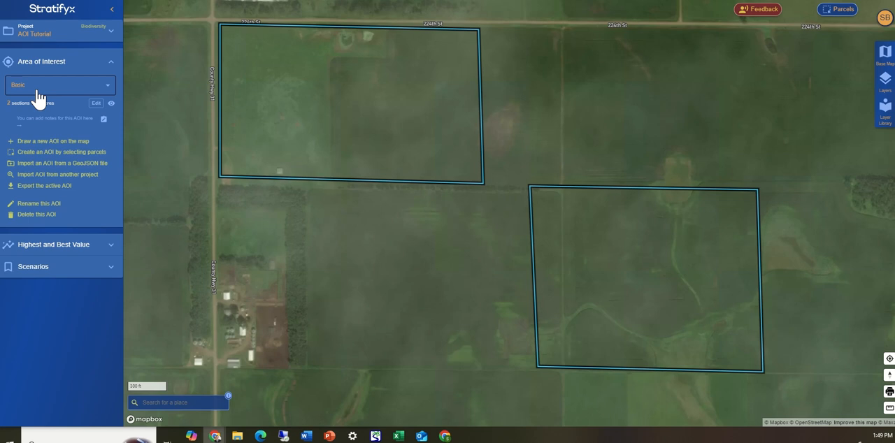
Start an AOI from parcels and select the two adjoining parcels directly north of 224th St, between 456th Ave and 457th Ave.
{"action": "left_click", "coordinate": [28, 153]}
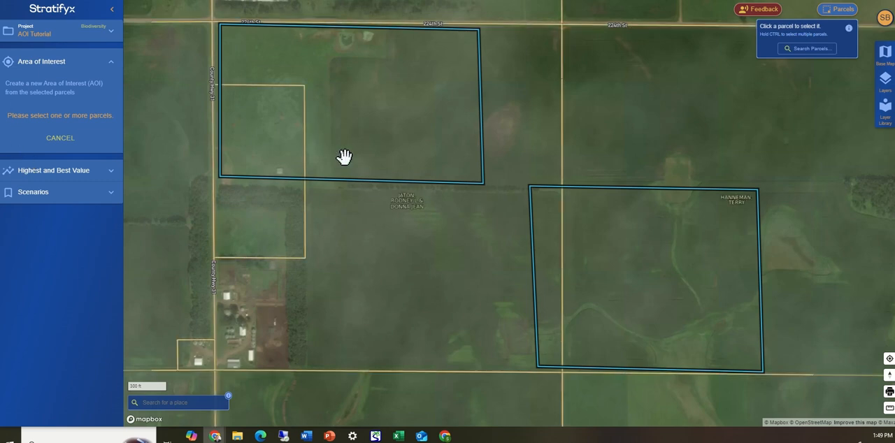
{"action": "scroll", "coordinate": [515, 199], "scroll_direction": "down", "scroll_amount": 3}
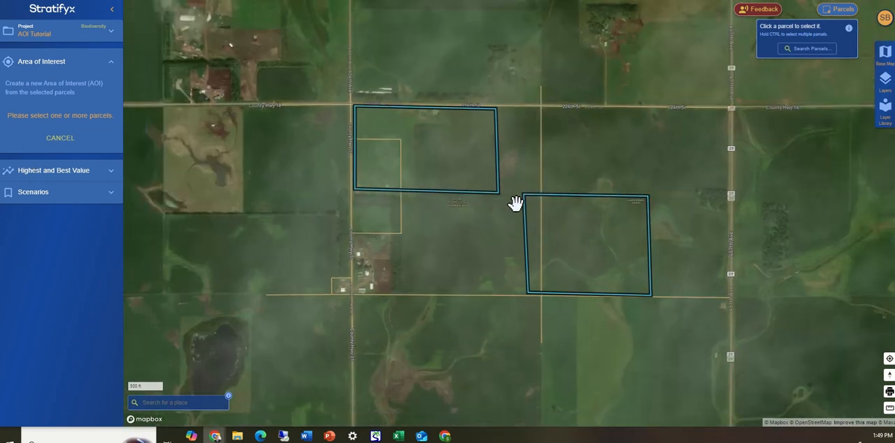
{"action": "scroll", "coordinate": [532, 180], "scroll_direction": "down", "scroll_amount": 2}
{"action": "left_click_drag", "start_coordinate": [556, 168], "coordinate": [452, 254]}
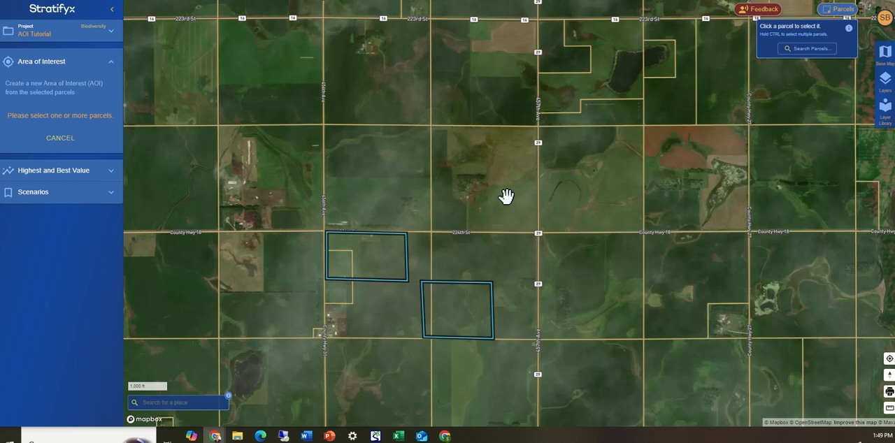
{"action": "left_click", "coordinate": [363, 150]}
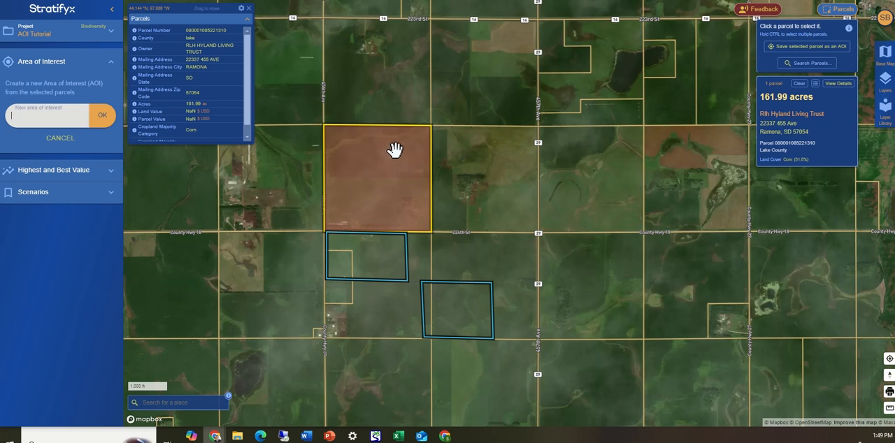
{"action": "left_click", "coordinate": [482, 155], "text": "ctrl"}
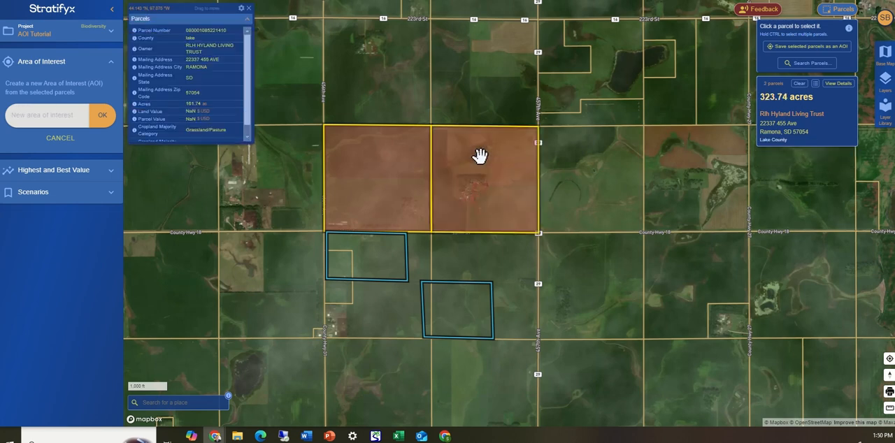
Name the new area of interest made from the two selected parcels Parcel AOI and save it.
{"action": "left_click", "coordinate": [46, 113]}
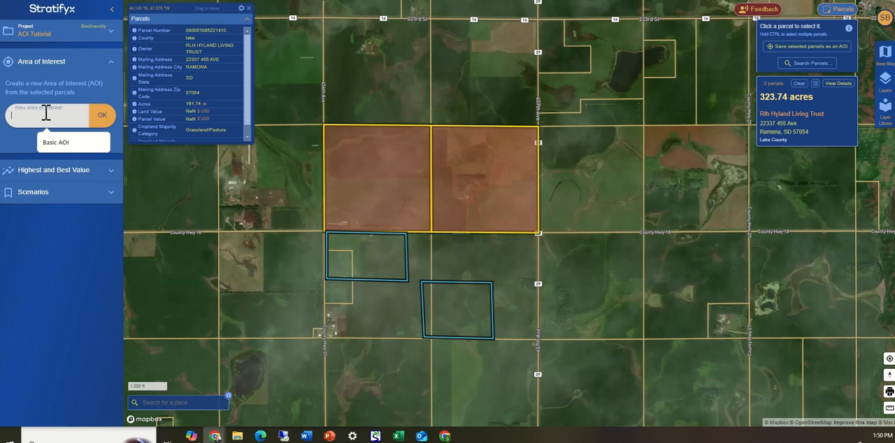
{"action": "type", "text": "PAR"}
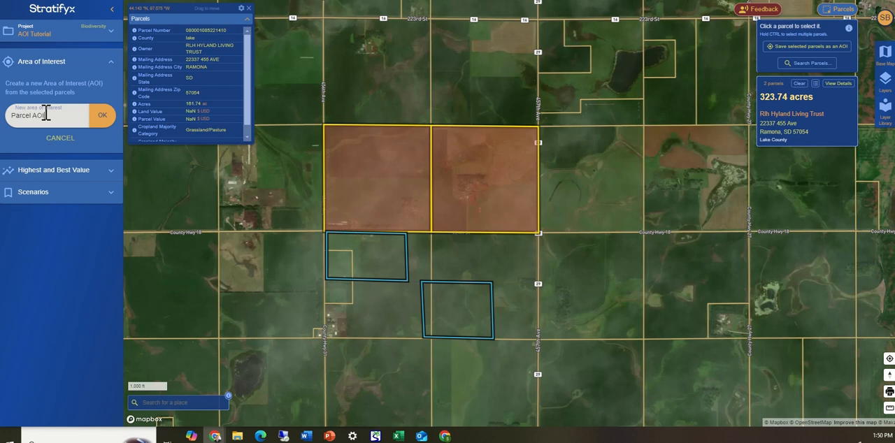
{"action": "left_click", "coordinate": [102, 116]}
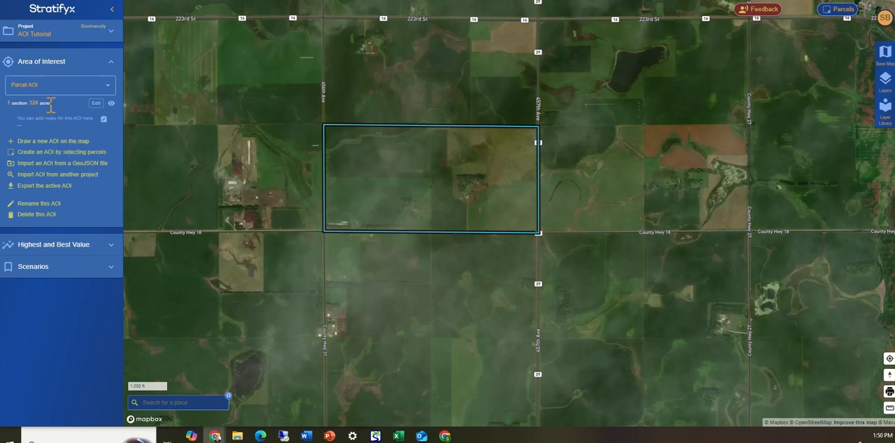
{"action": "left_click", "coordinate": [96, 103]}
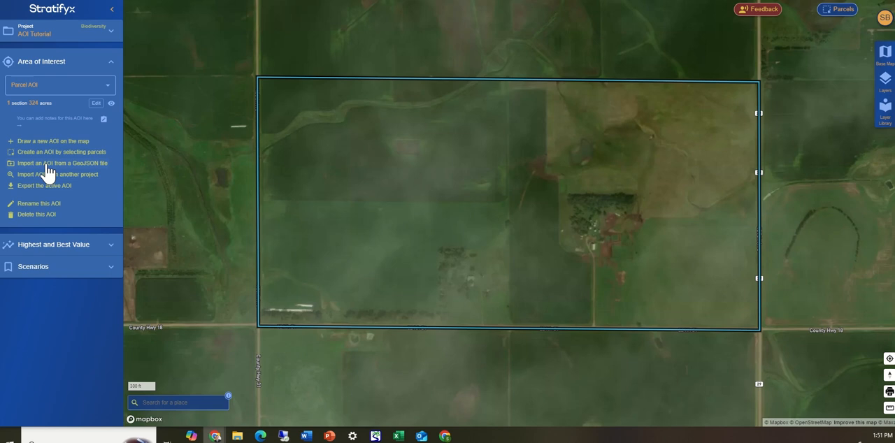
Start importing an AOI from a GeoJSON file and choose import_AOI.geojson from within the AEI&SFX folder.
{"action": "left_click", "coordinate": [46, 163]}
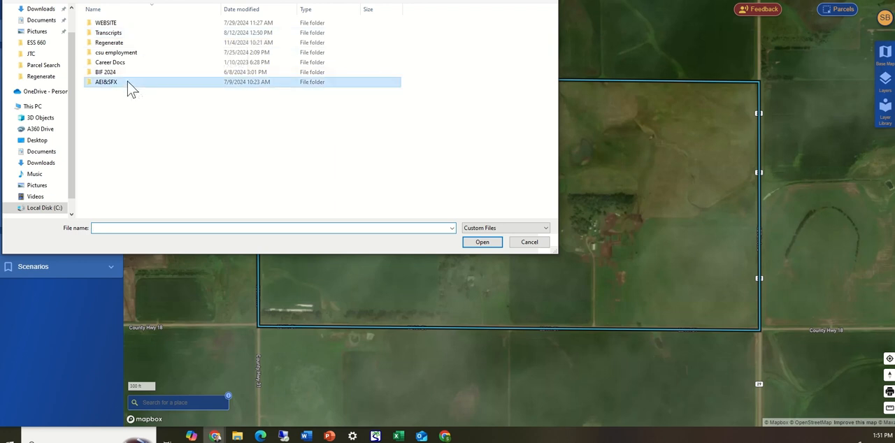
{"action": "double_click", "coordinate": [127, 81]}
{"action": "double_click", "coordinate": [117, 32]}
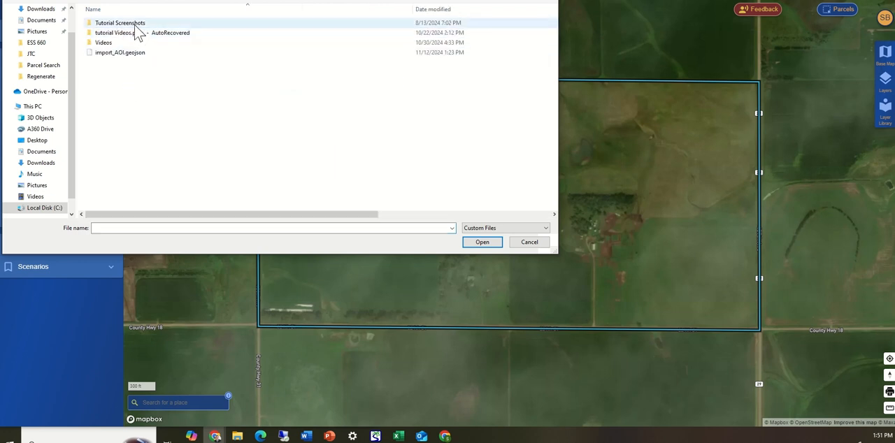
{"action": "left_click", "coordinate": [124, 60]}
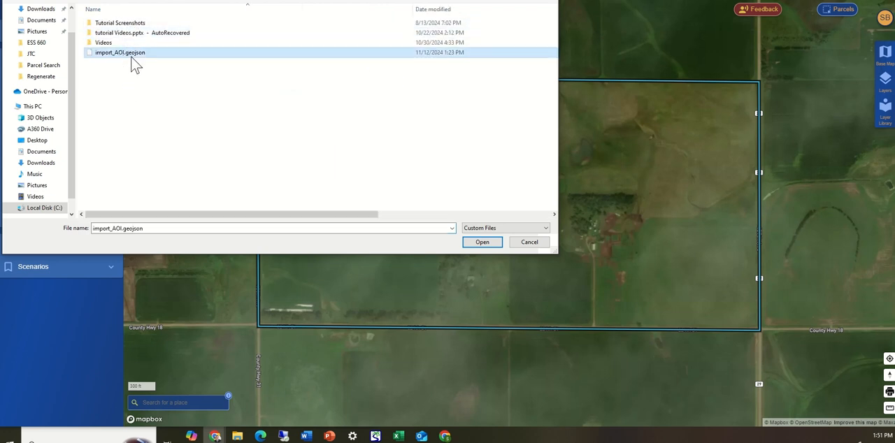
{"action": "left_click", "coordinate": [484, 241]}
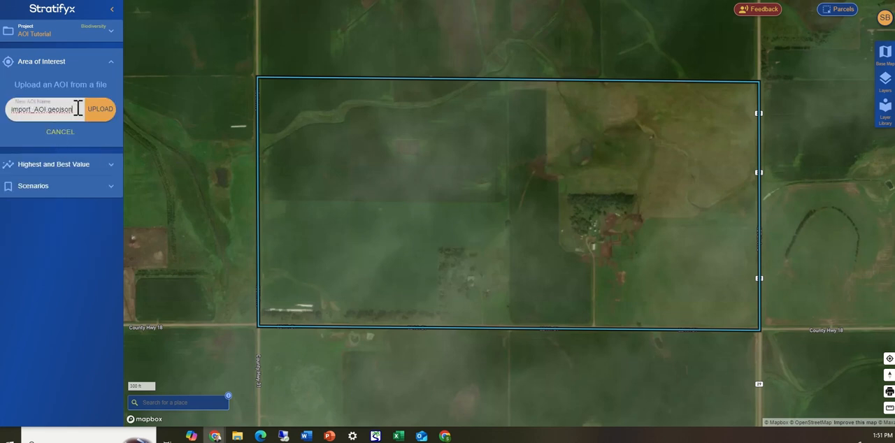
Shorten the new AOI's name to import_AOI, without the file extension, and upload it.
{"action": "key", "text": "BackSpace"}
{"action": "key", "text": "BackSpace"}
{"action": "key", "text": "BackSpace"}
{"action": "key", "text": "BackSpace"}
{"action": "key", "text": "BackSpace"}
{"action": "key", "text": "BackSpace"}
{"action": "key", "text": "BackSpace"}
{"action": "key", "text": "BackSpace"}
{"action": "left_click", "coordinate": [99, 111]}
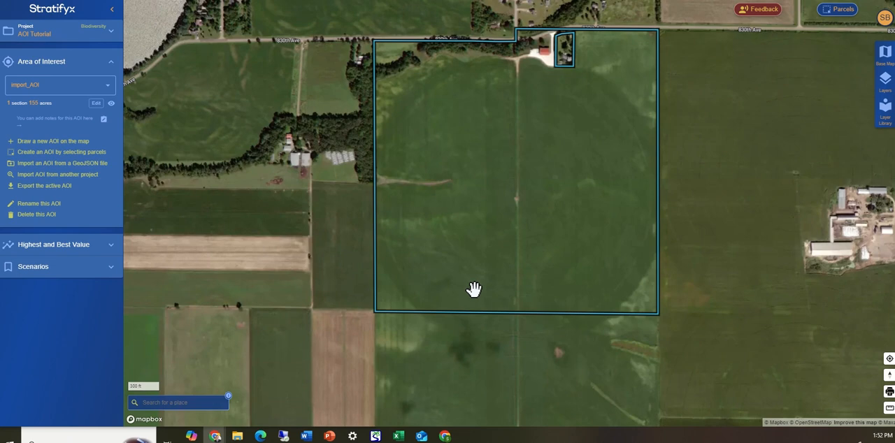
Import ExampleAOI from another project and check the list of AOIs in this project.
{"action": "left_click", "coordinate": [36, 175]}
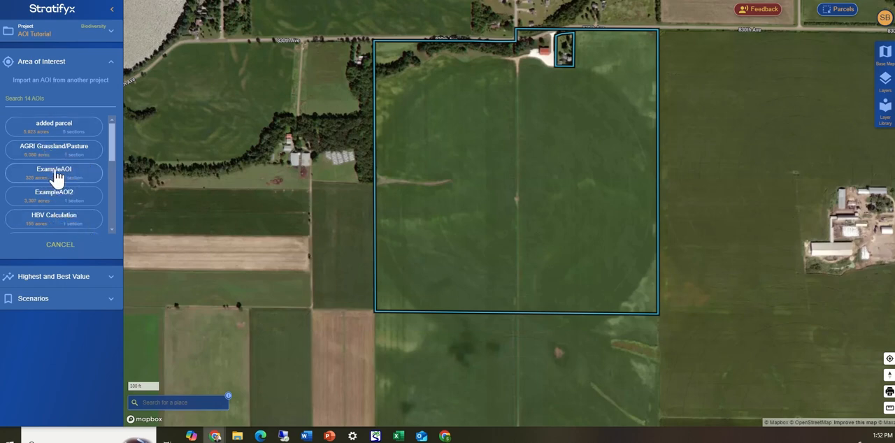
{"action": "left_click", "coordinate": [56, 171]}
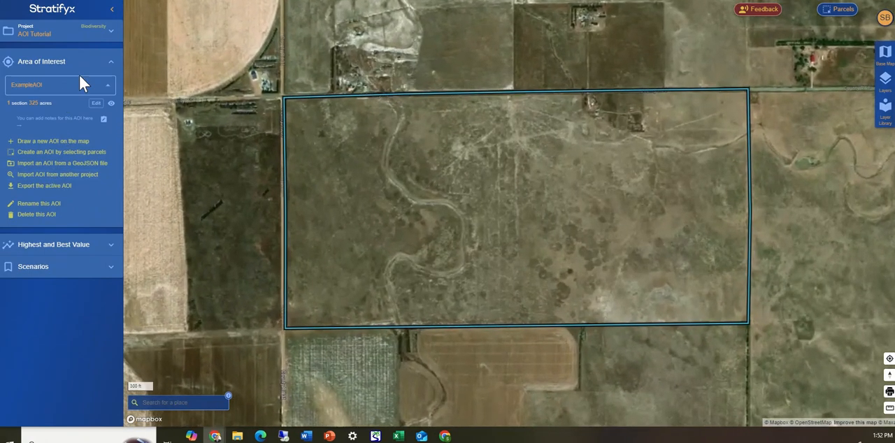
{"action": "left_click", "coordinate": [79, 78]}
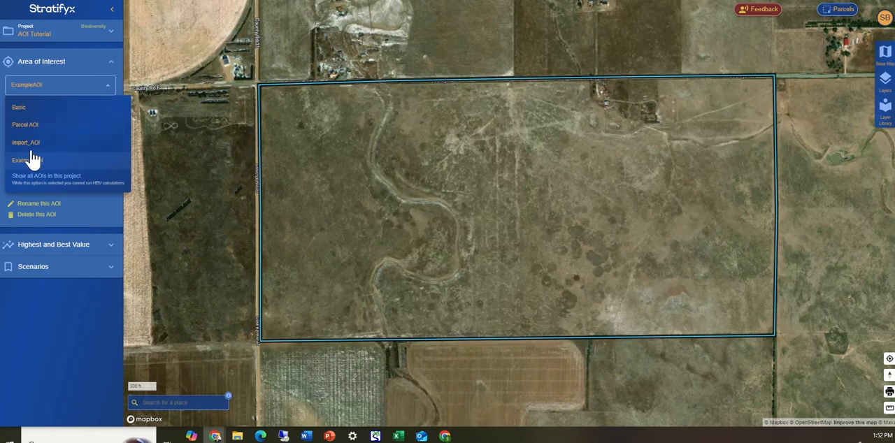
{"action": "left_click", "coordinate": [96, 84]}
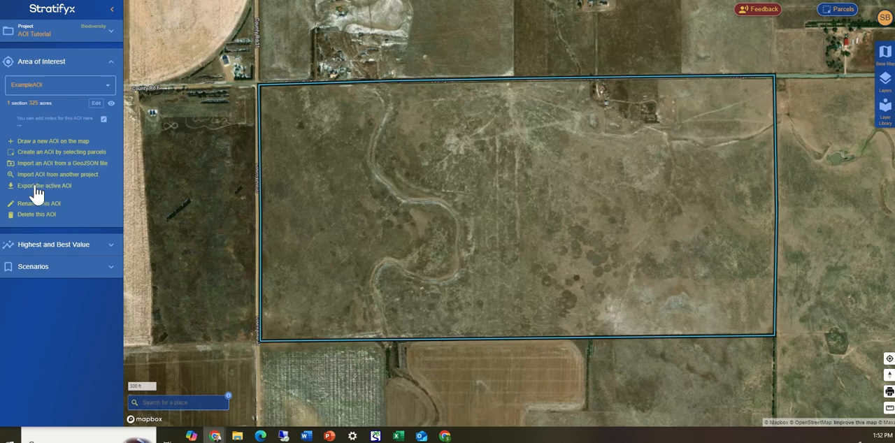
Export the active AOI, ExampleAOI, in GeoJSON format.
{"action": "left_click", "coordinate": [36, 187]}
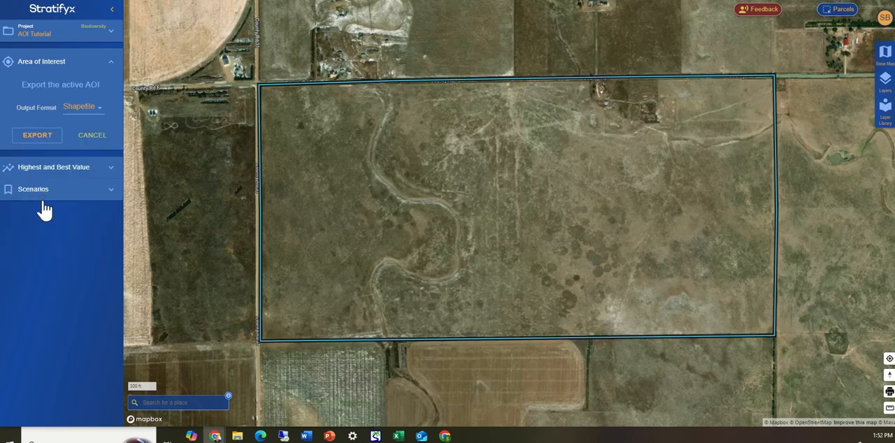
{"action": "left_click", "coordinate": [83, 106]}
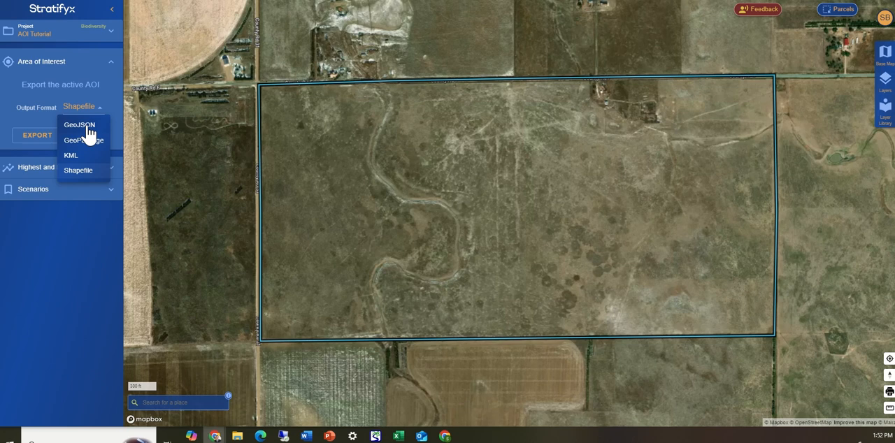
{"action": "left_click", "coordinate": [88, 127]}
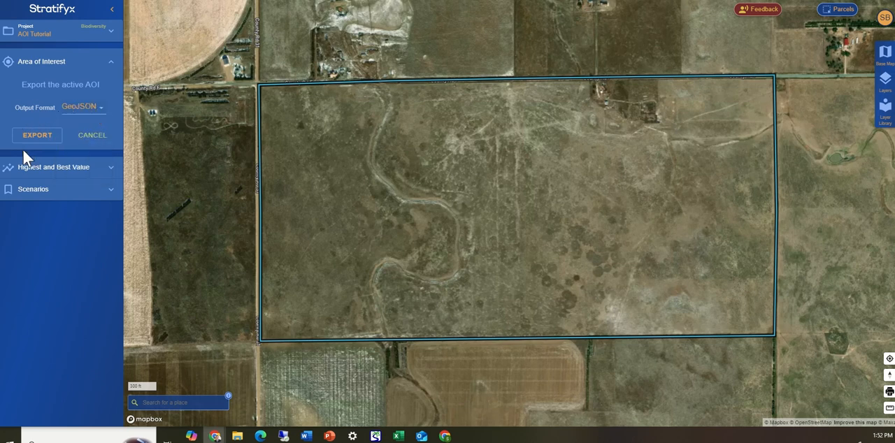
{"action": "left_click", "coordinate": [39, 137]}
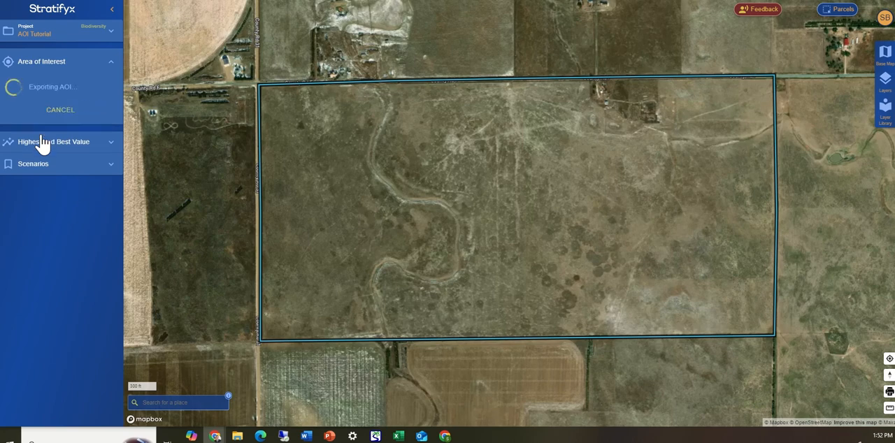